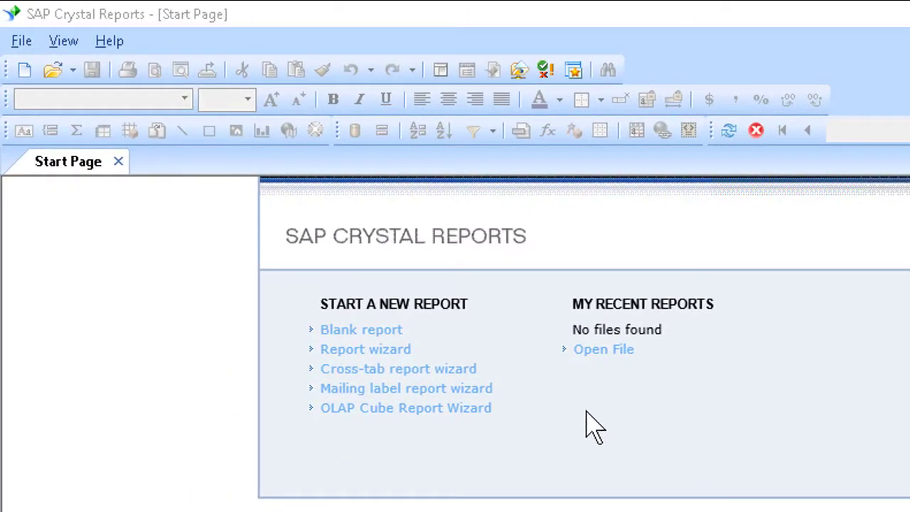
Start a blank report and list the tables of the existing Northwind 2008.mdb connection.
left_click(375, 338)
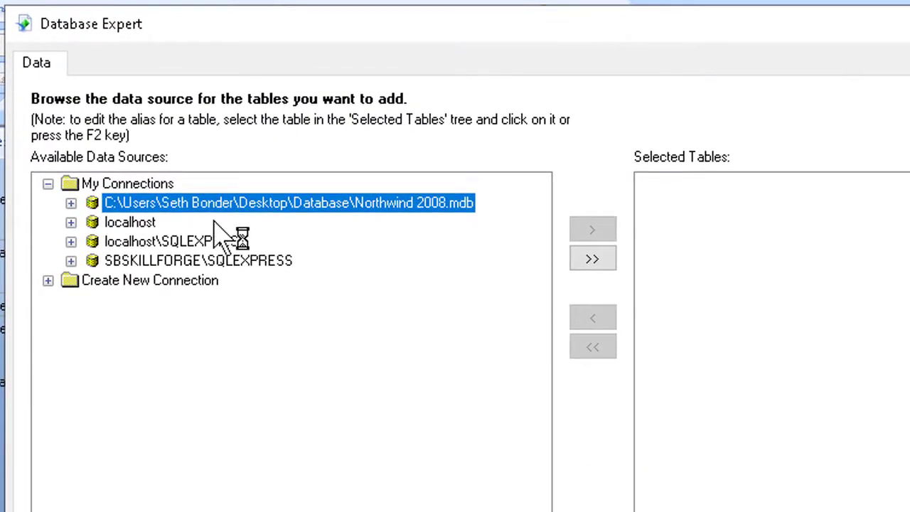
left_click(232, 203)
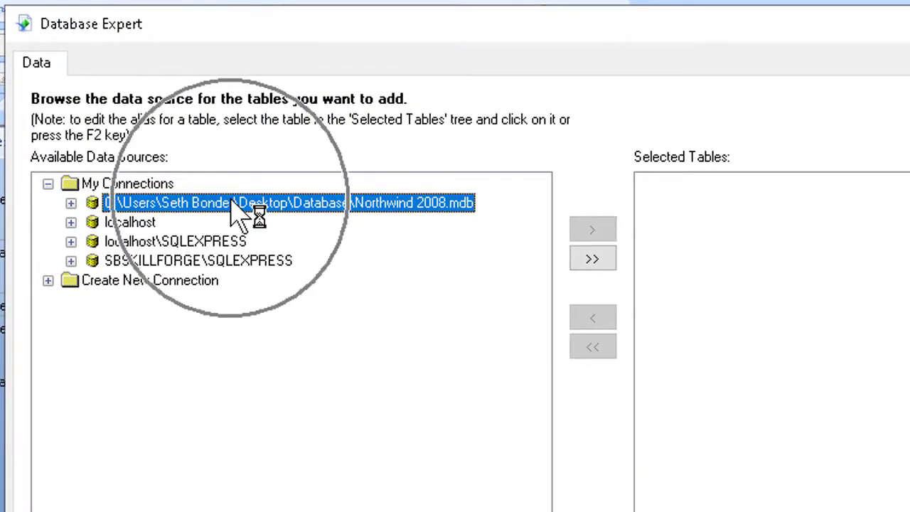
left_click(71, 203)
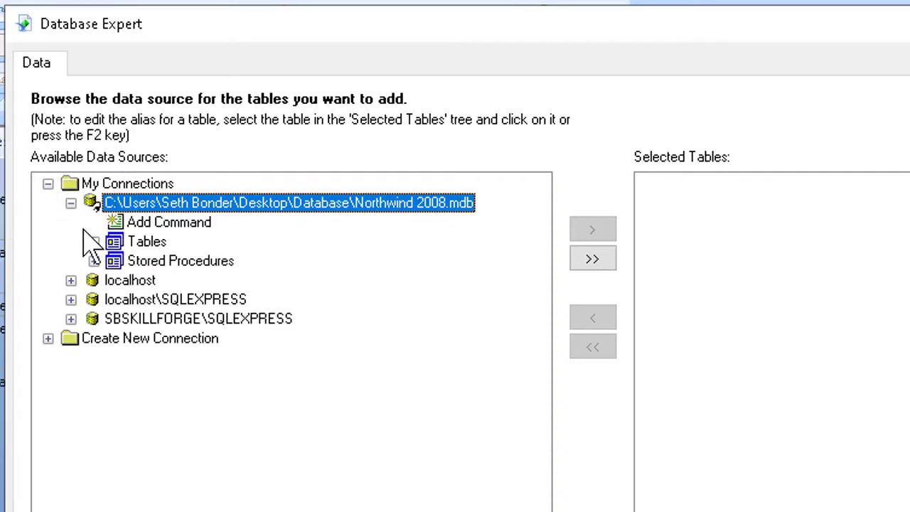
left_click(94, 241)
left_click(95, 242)
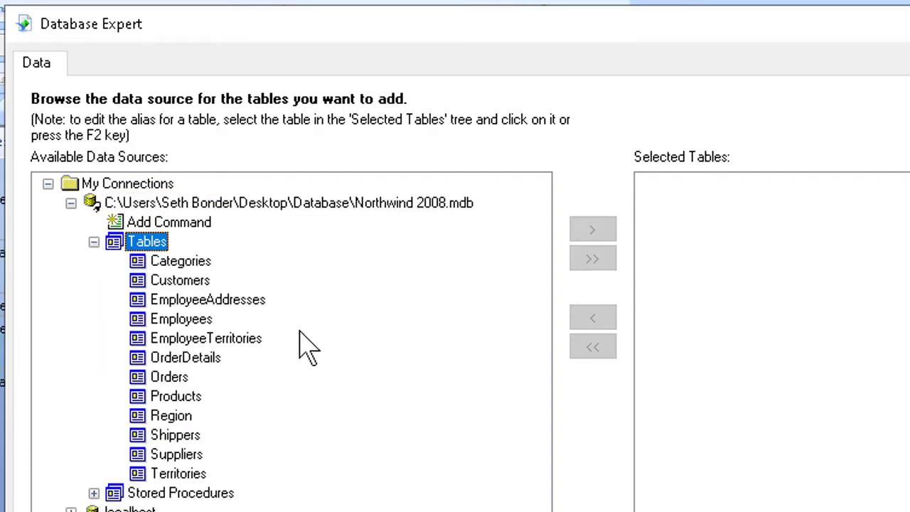
Add the Employees table to the report's selected tables and accept the data source.
left_click(193, 325)
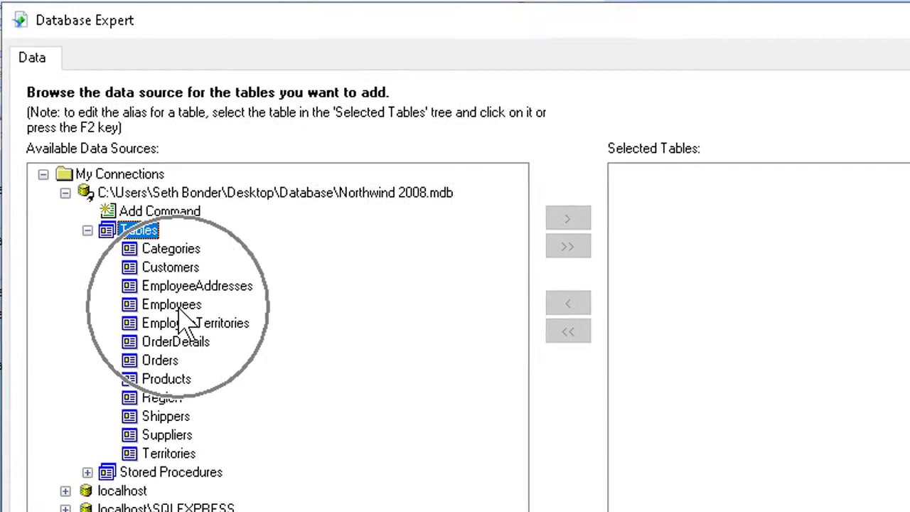
double_click(189, 324)
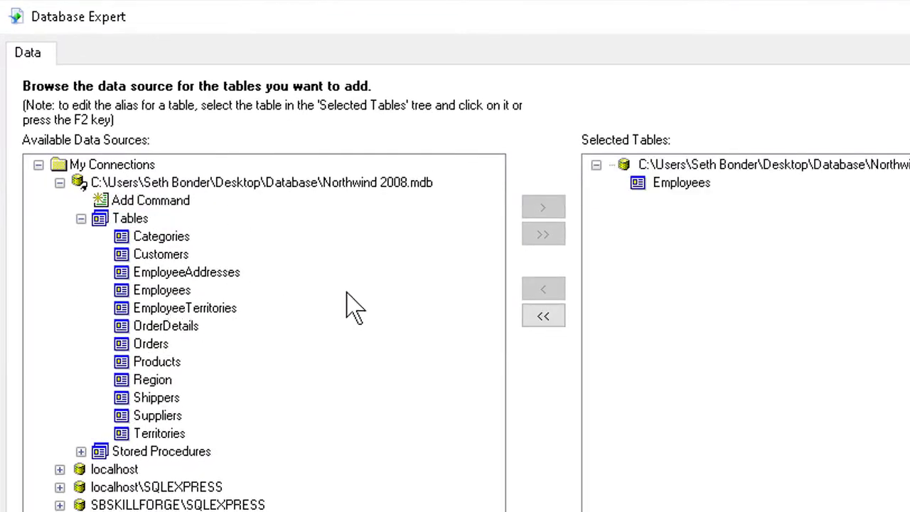
left_click(688, 215)
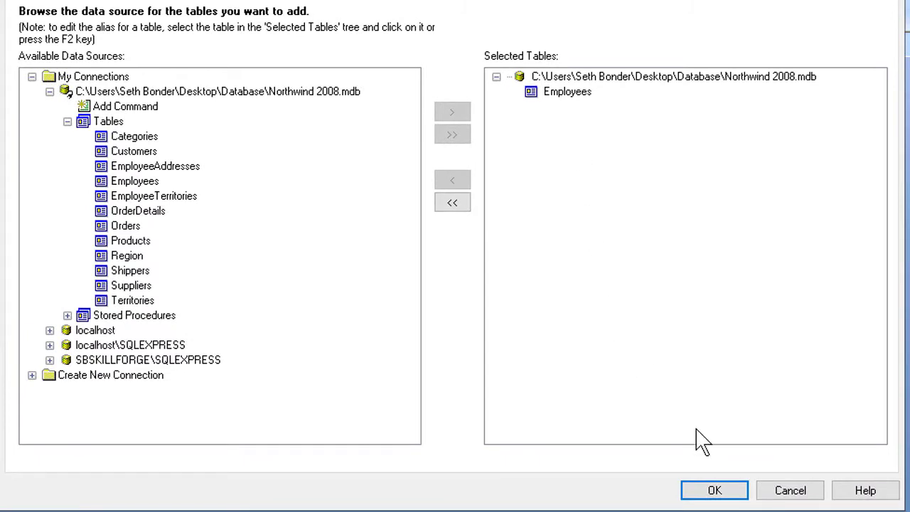
left_click(714, 490)
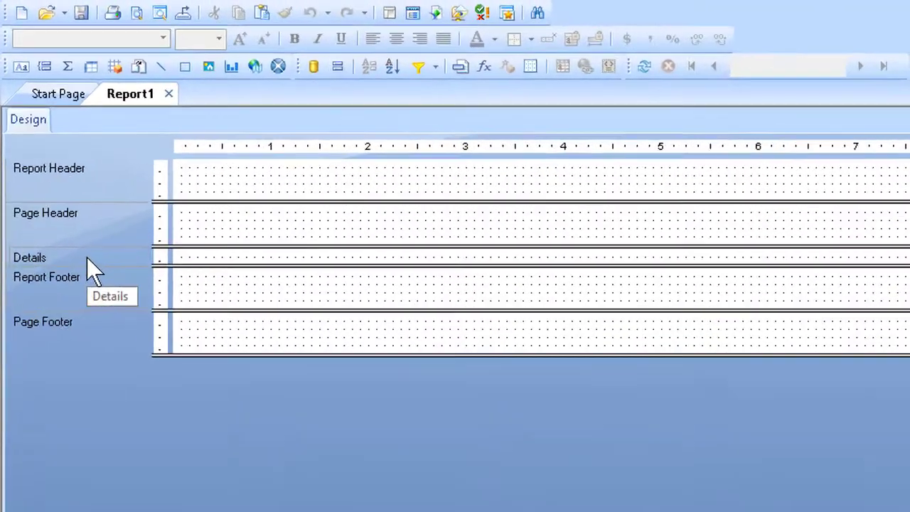
Enlarge the Details section of the report design to about 1.6 inches high.
left_click(65, 192)
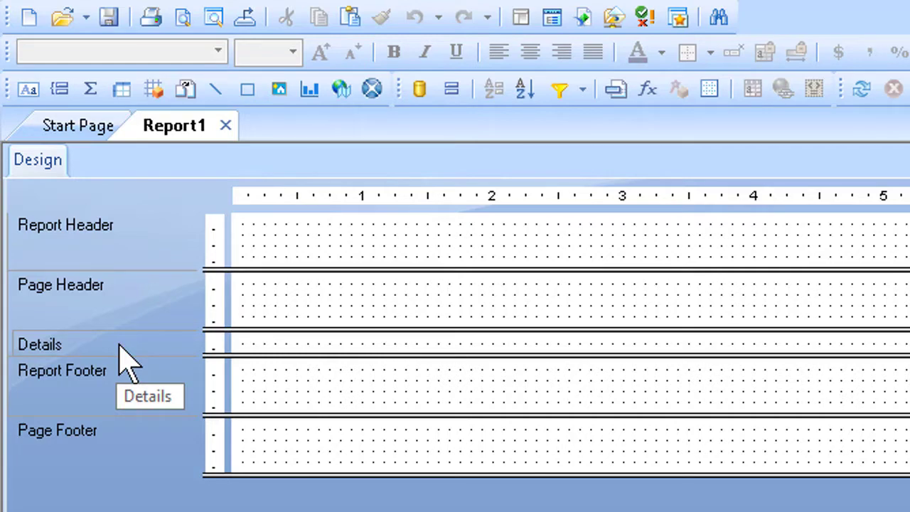
left_click(389, 353)
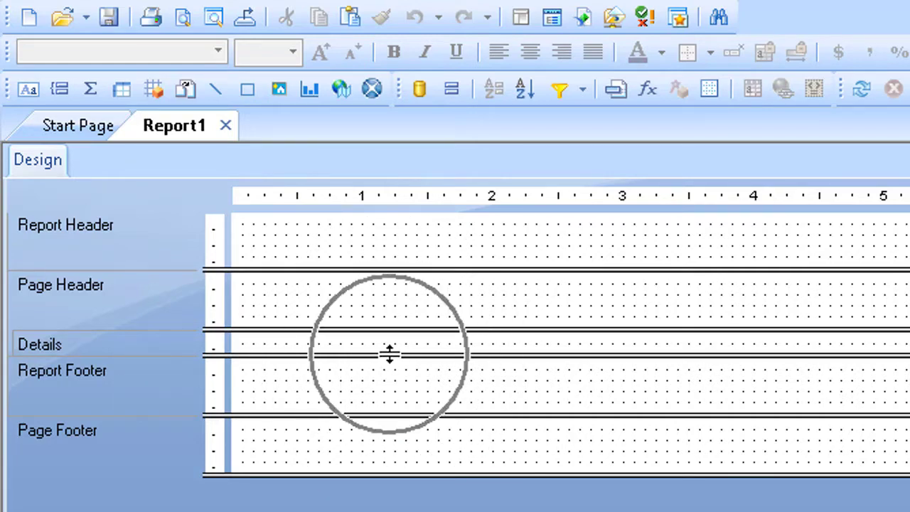
left_click_drag(388, 353, 383, 428)
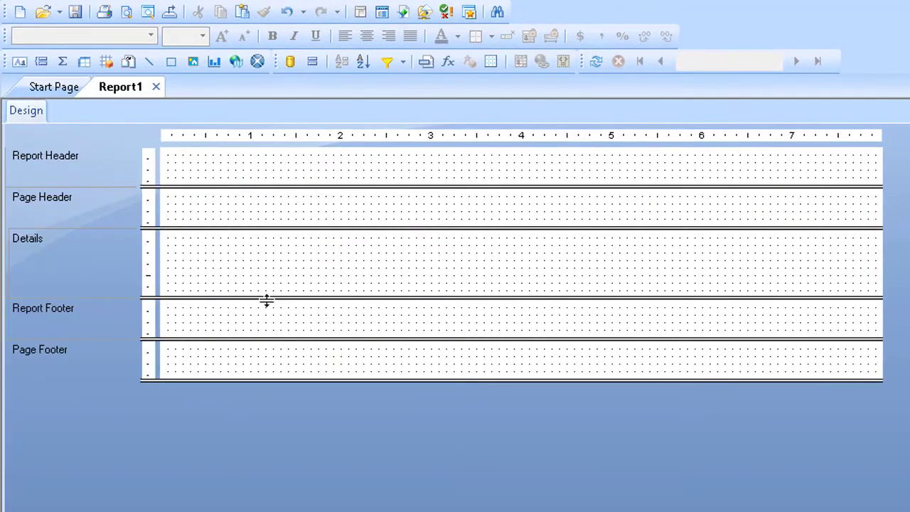
left_click_drag(266, 300, 268, 371)
left_click(165, 378)
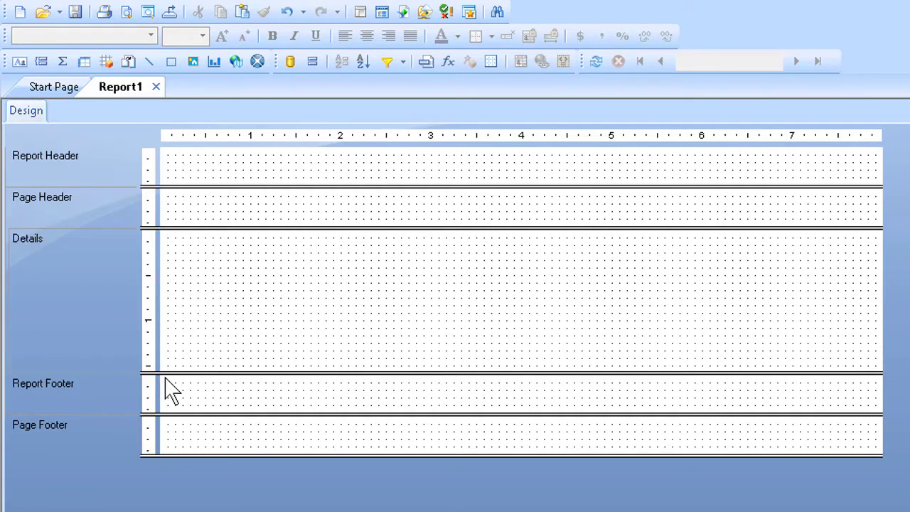
left_click(165, 378)
Draw a text object about 7.8 by 1.2 inches across the full width of the Details section.
left_click(19, 63)
left_click(168, 238)
left_click(167, 238)
left_click(20, 65)
left_click_drag(168, 238, 875, 343)
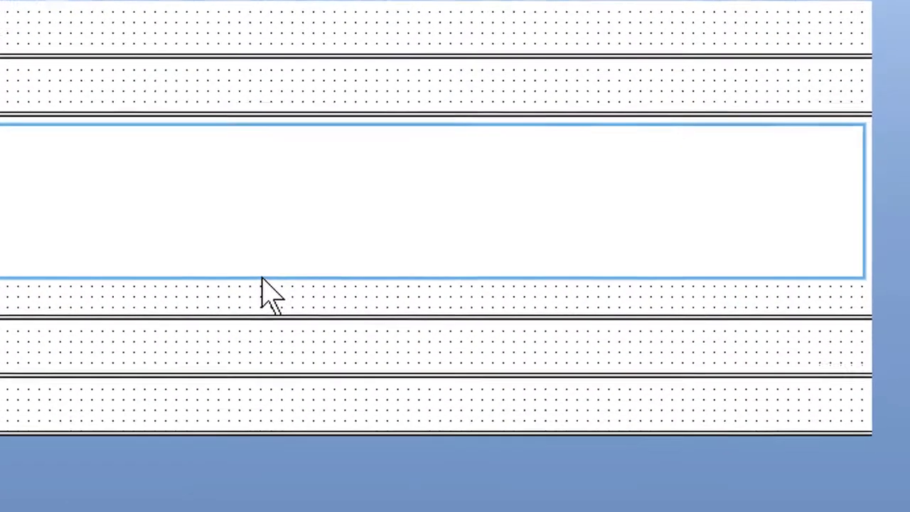
Format the text object in the Details section with the Can Grow option enabled.
right_click(438, 347)
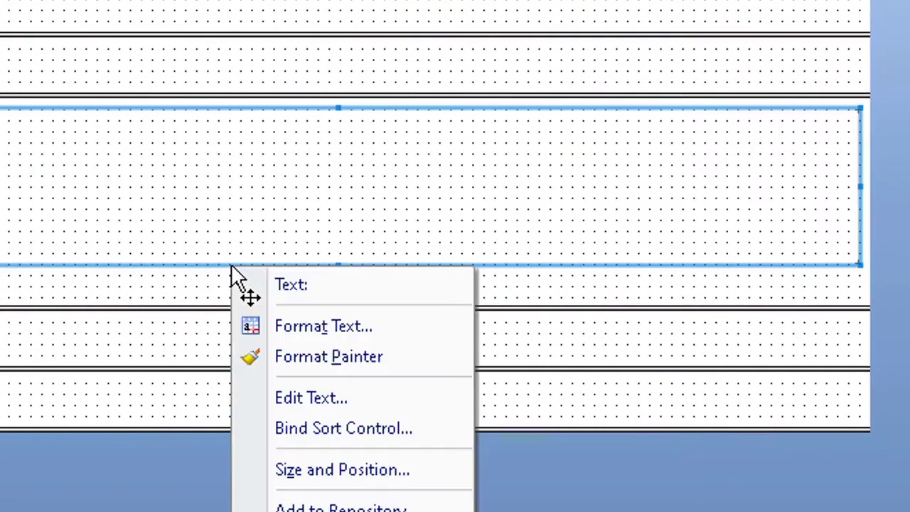
left_click(313, 328)
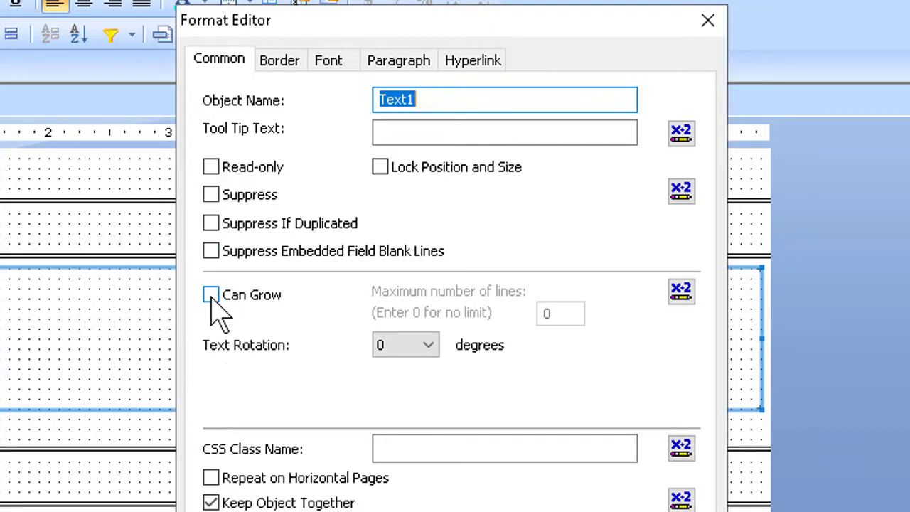
left_click(211, 295)
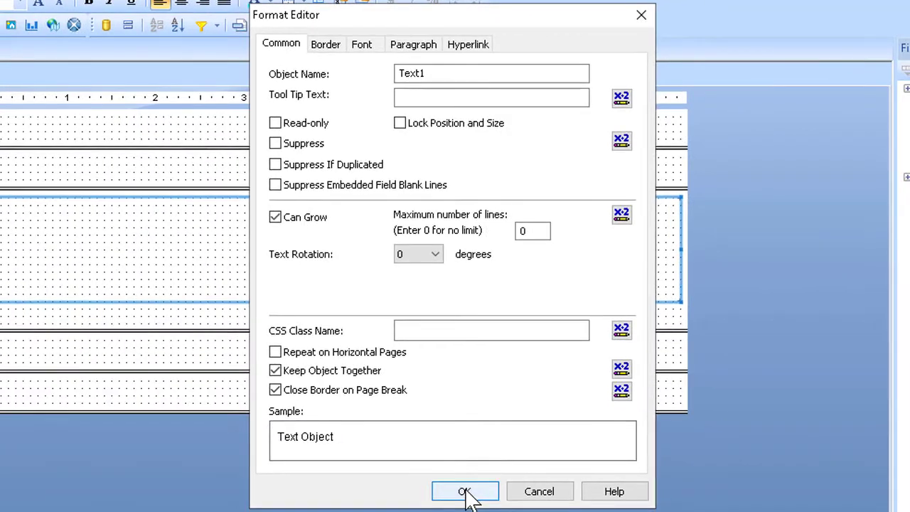
left_click(465, 492)
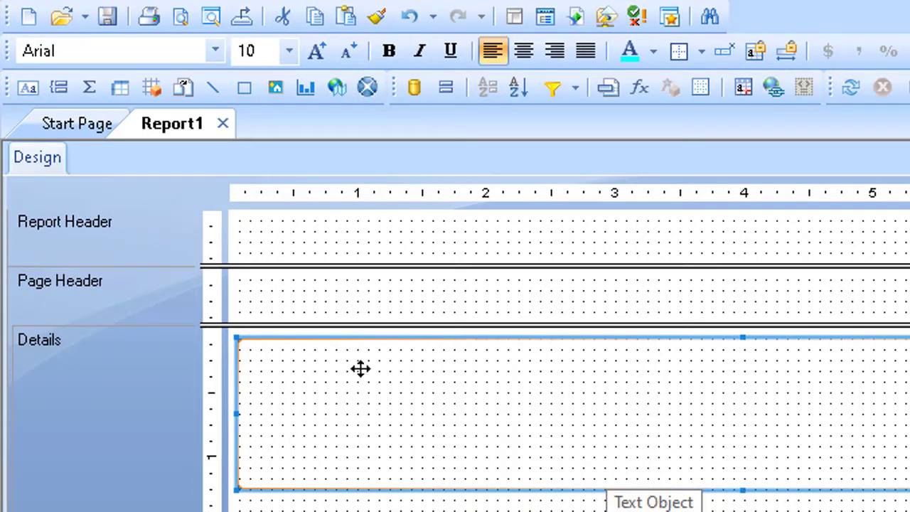
Enter "Employee Name:" as the first line of the text object, followed by a line break.
double_click(357, 373)
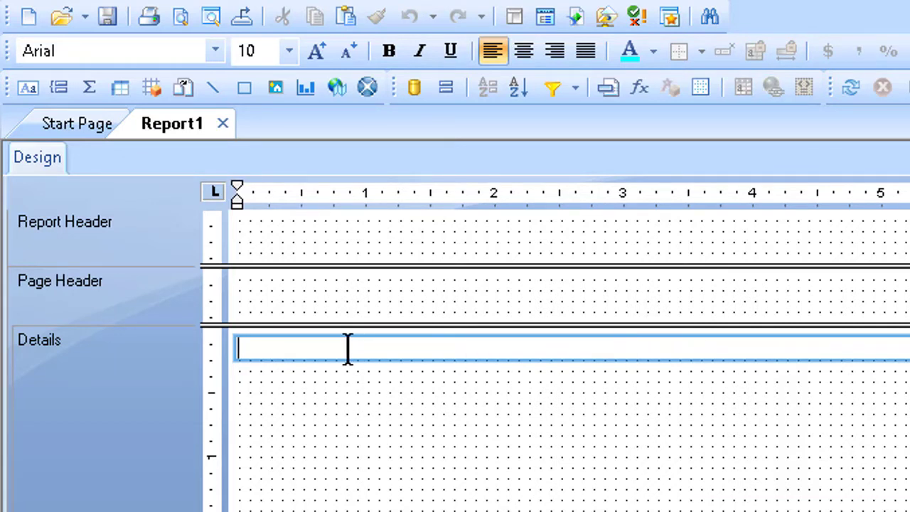
type("Employee")
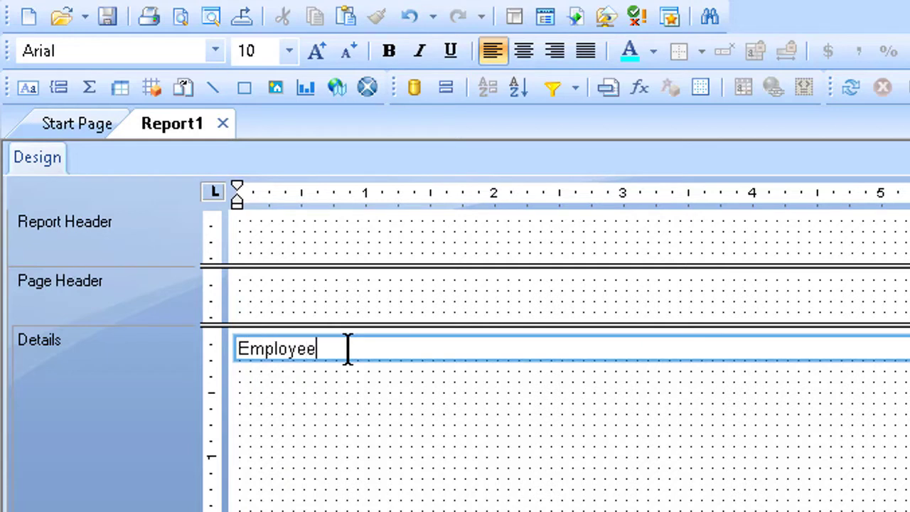
type(" NAme")
key("BackSpace")
key("BackSpace")
key("BackSpace")
key("BackSpace")
type("Name:")
key("Return")
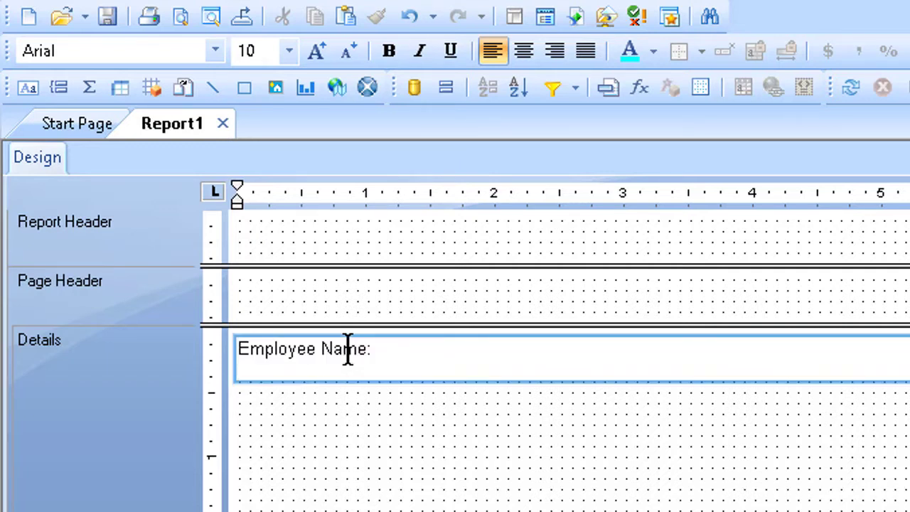
Add the labels "Current Title:", "Yearly Salary:" and "Notes:" on separate lines below "Employee Name:".
type("Current Title")
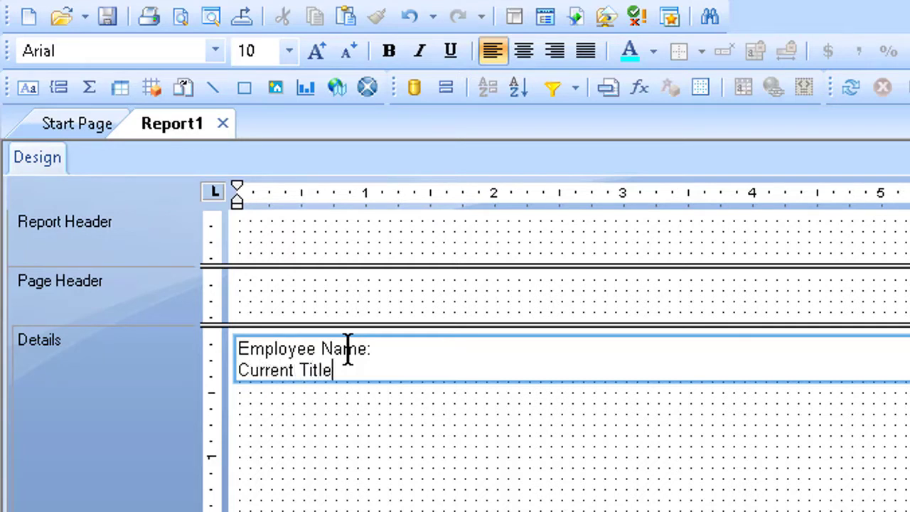
type(":")
key("Return")
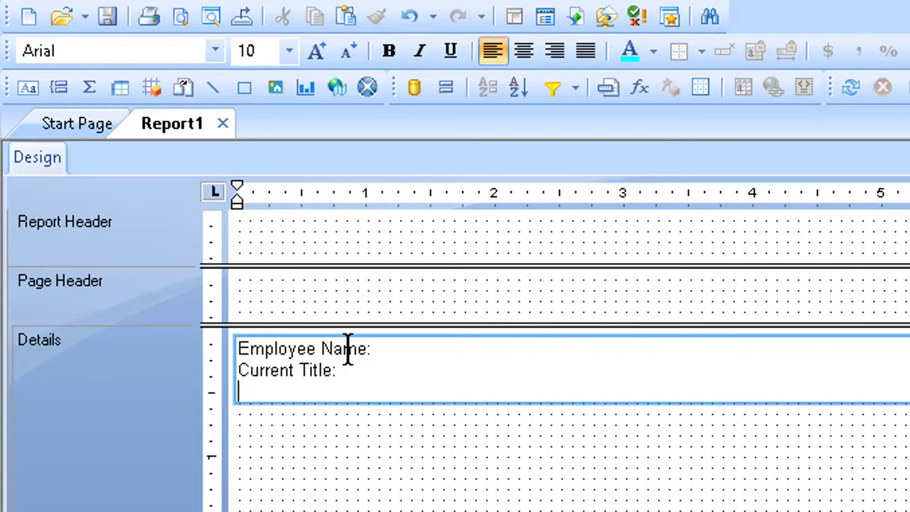
type("Yearl")
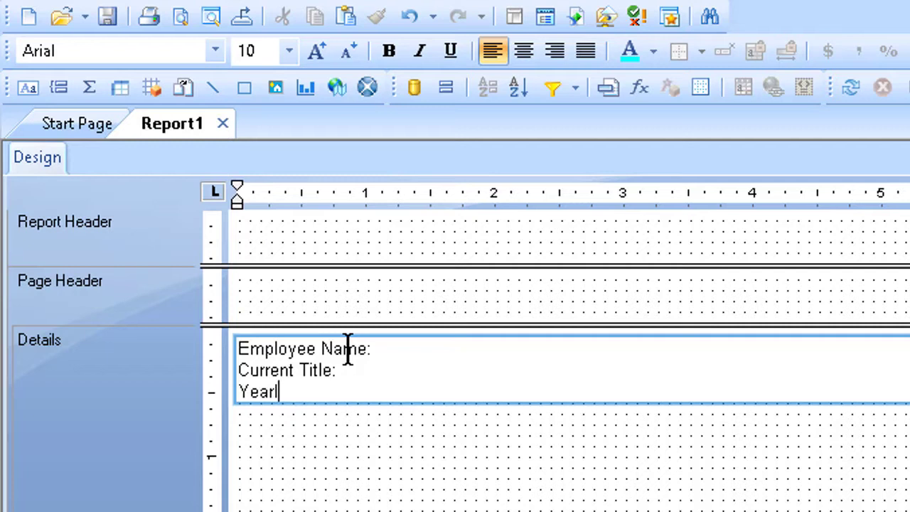
type("y Salary:")
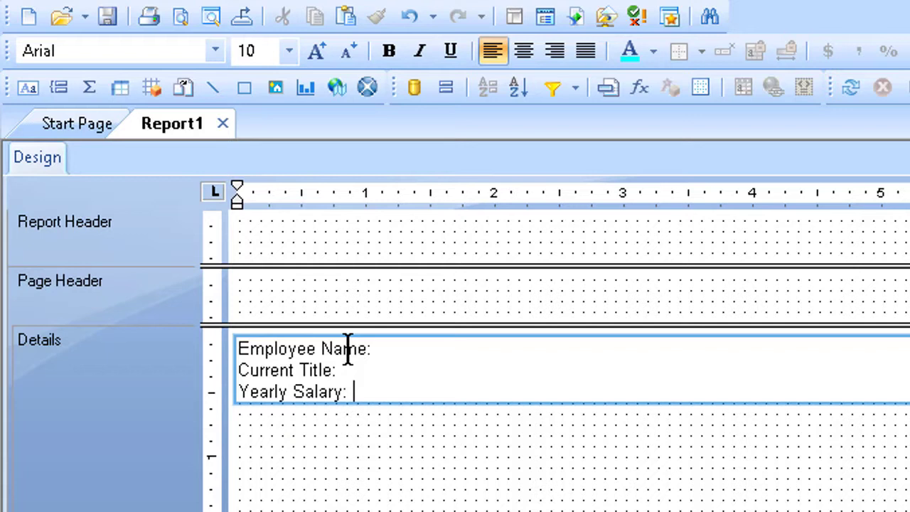
key("Return")
type("Ni")
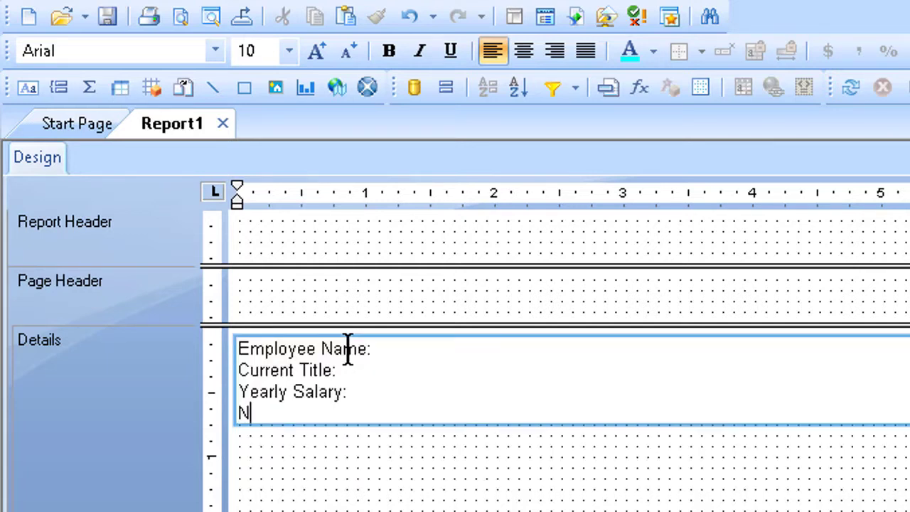
type("otes:")
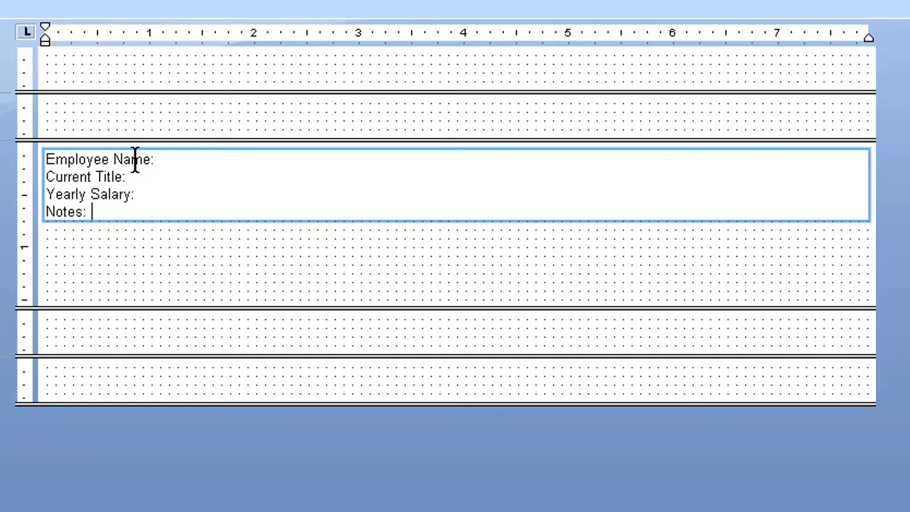
Insert the Employees table's FirstName and LastName fields, separated by a space, after the "Employee Name:" label in the text object.
left_click(196, 159)
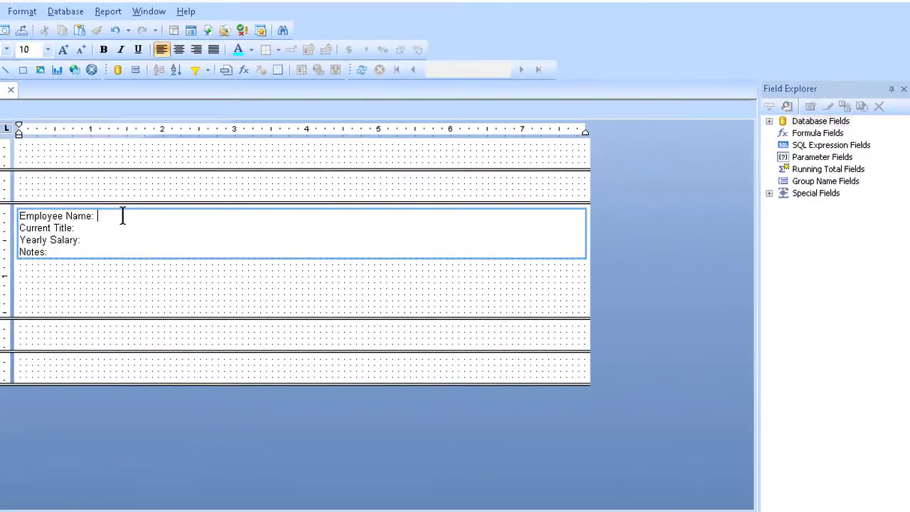
left_click(199, 159)
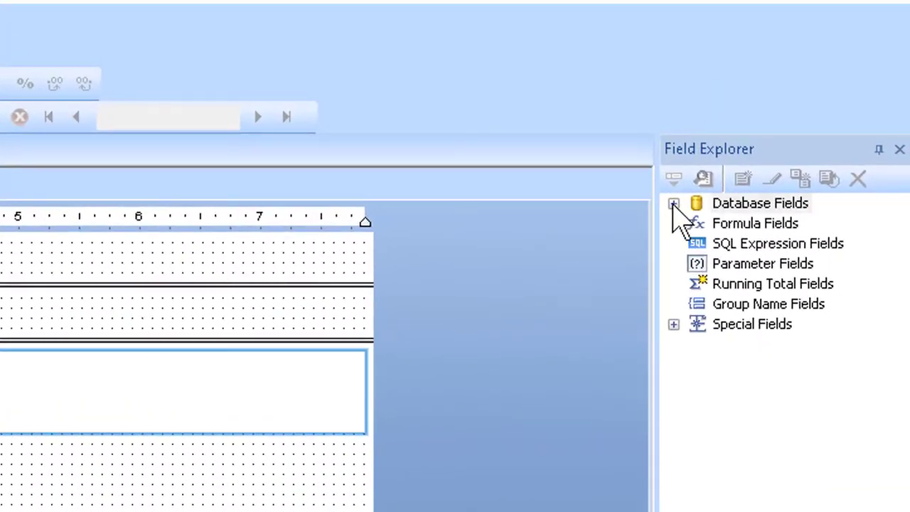
left_click(673, 204)
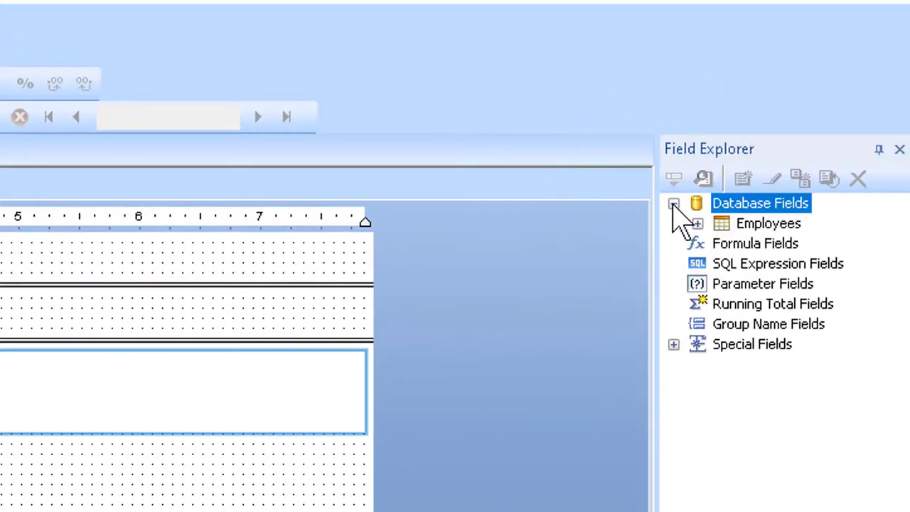
left_click(698, 224)
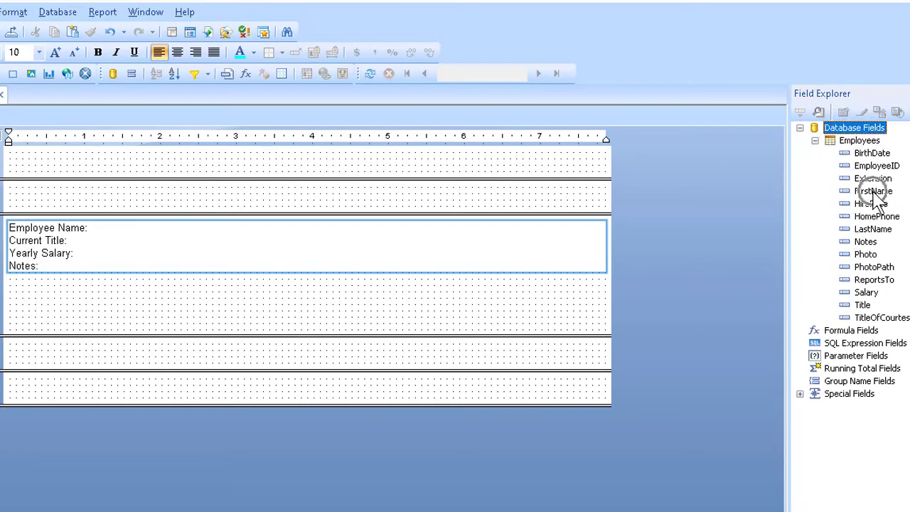
left_click_drag(875, 194, 205, 245)
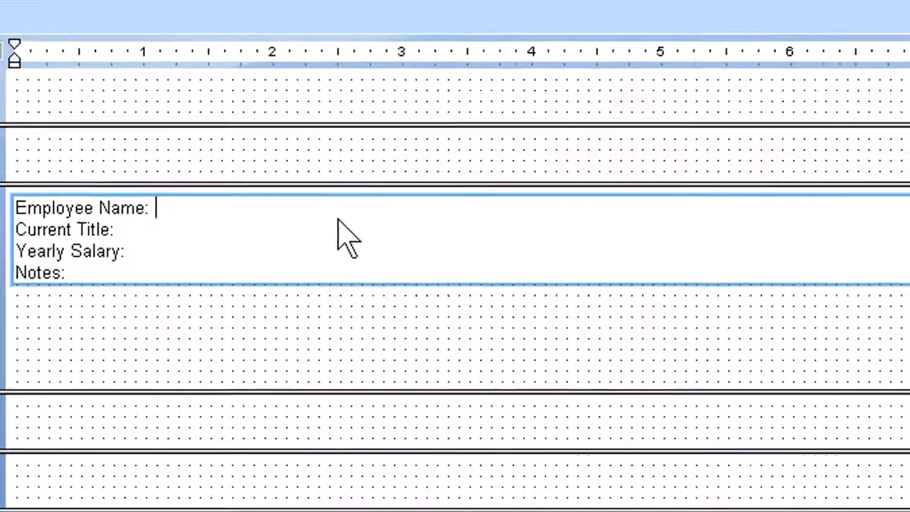
left_click_drag(338, 220, 204, 208)
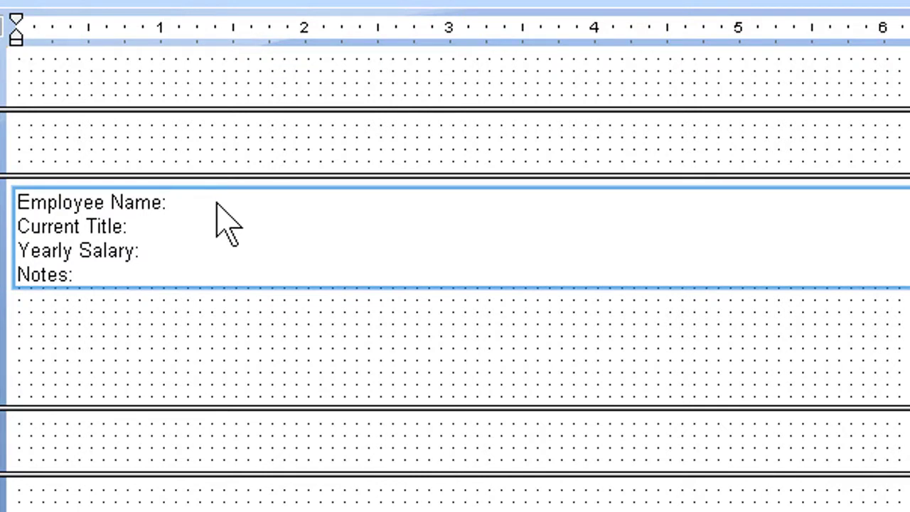
left_click(217, 203)
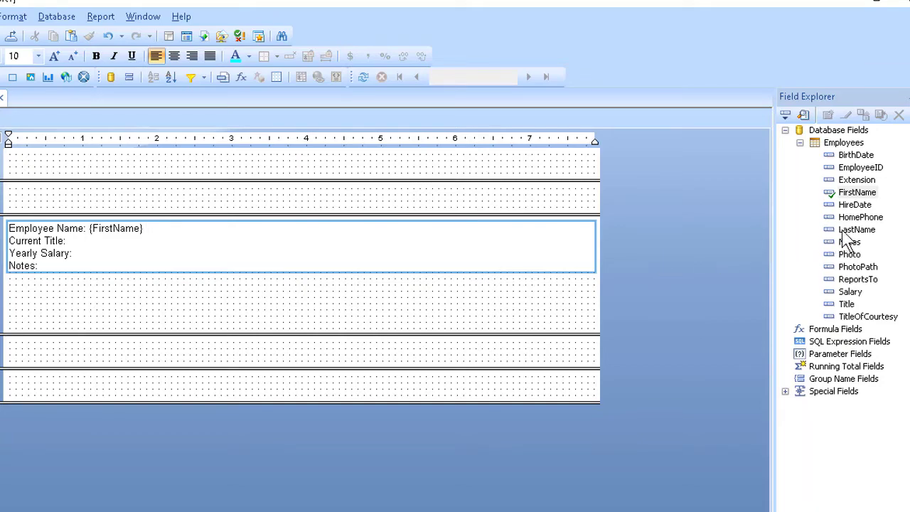
left_click_drag(851, 237, 182, 231)
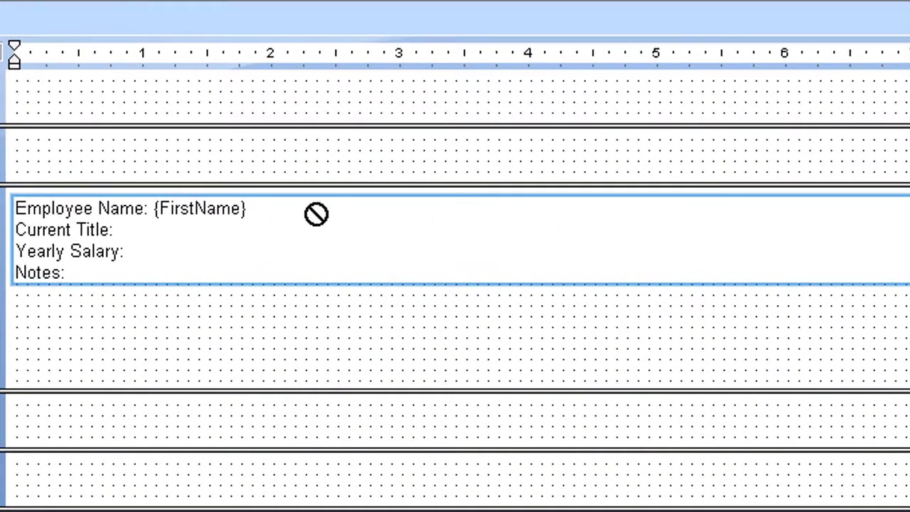
left_click_drag(317, 213, 276, 210)
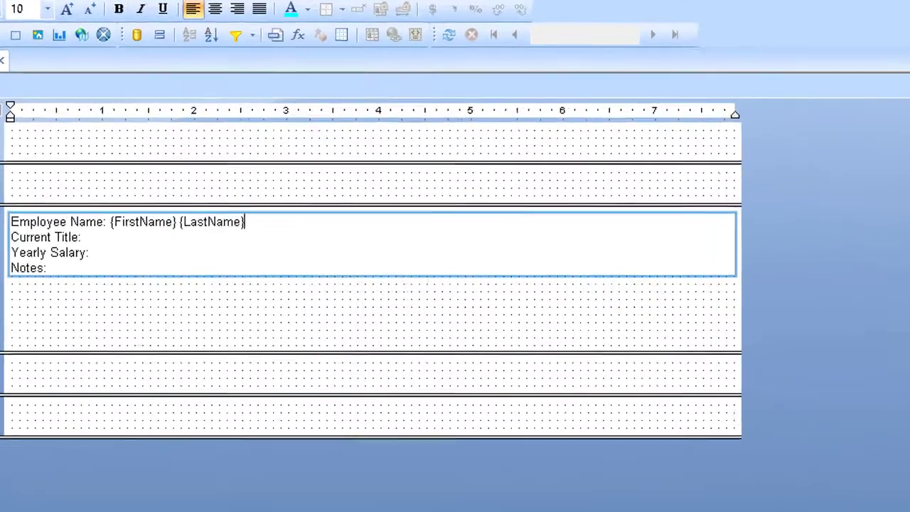
Insert the Employees table's Title, Salary and Notes fields after their matching labels in the text object, and finish editing it.
left_click_drag(909, 273, 117, 237)
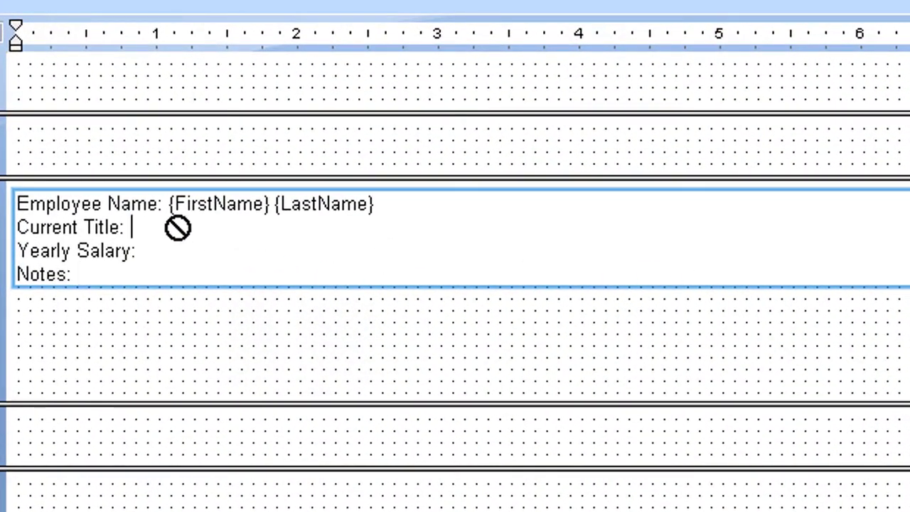
left_click_drag(177, 228, 177, 228)
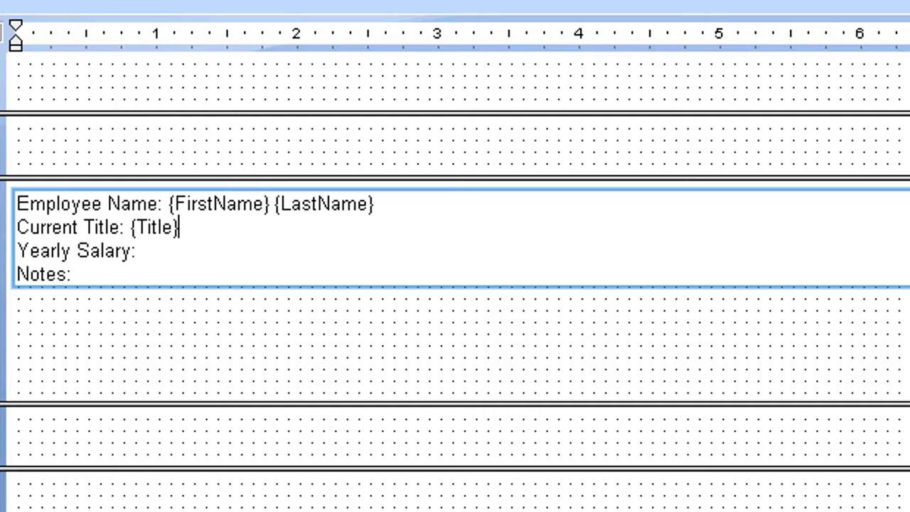
left_click_drag(563, 272, 163, 251)
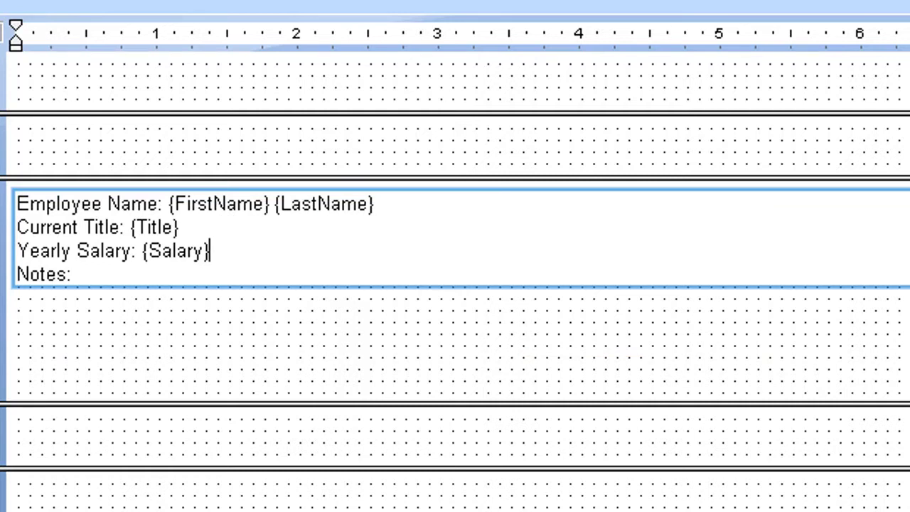
left_click(824, 274)
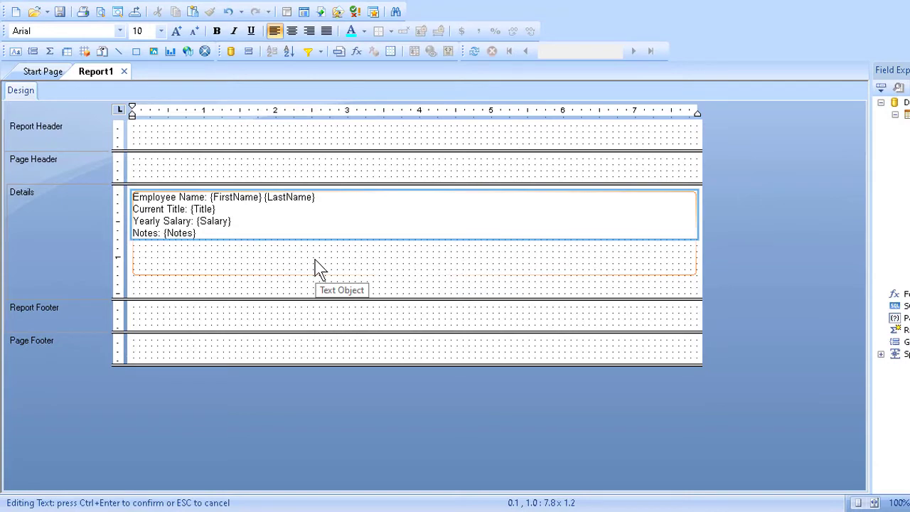
left_click(288, 292)
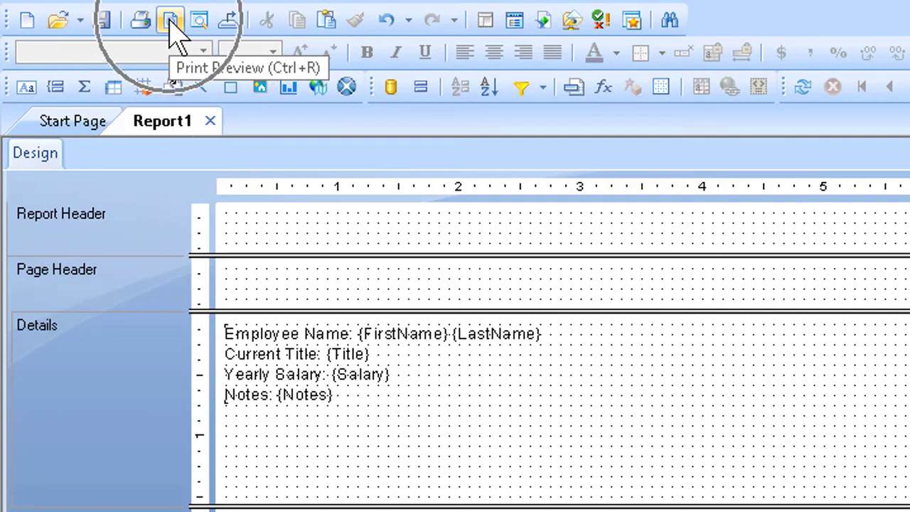
Preview the report and examine the employee records on both pages, returning to the first page.
left_click(170, 21)
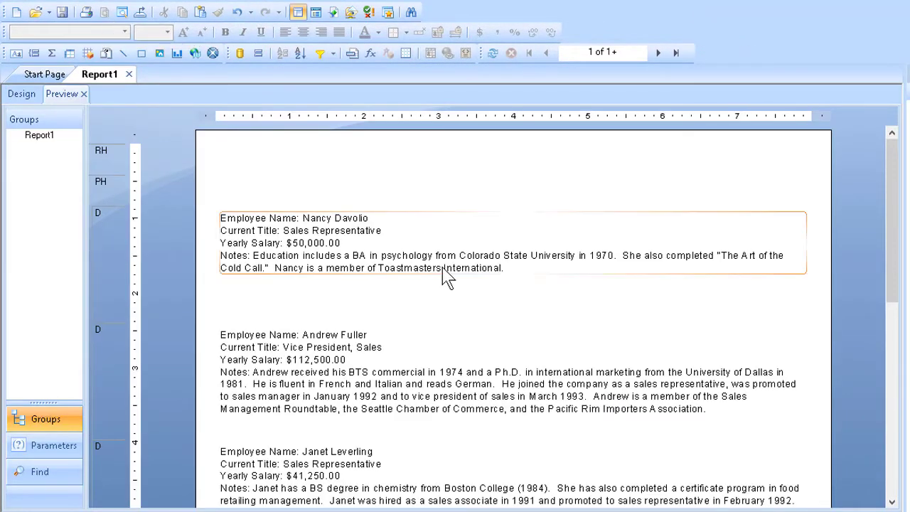
scroll(555, 317, "down", 5)
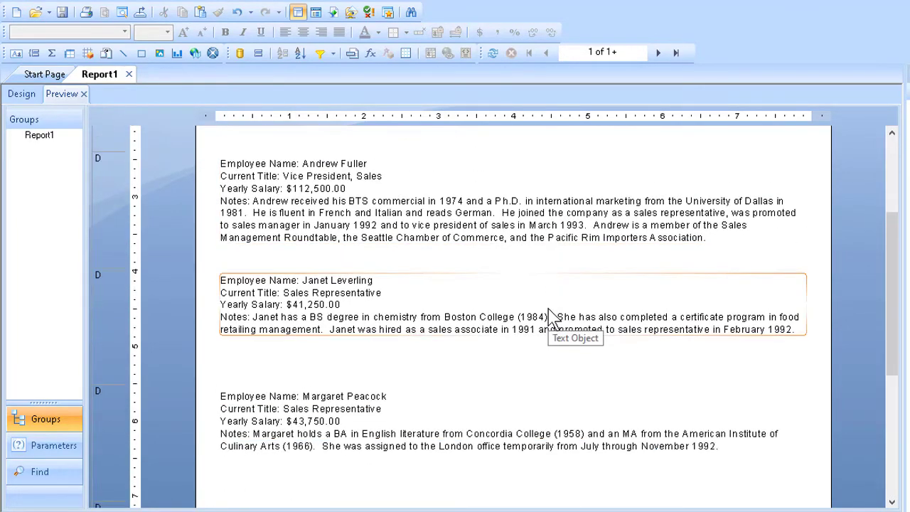
scroll(551, 316, "down", 3)
scroll(477, 358, "down", 3)
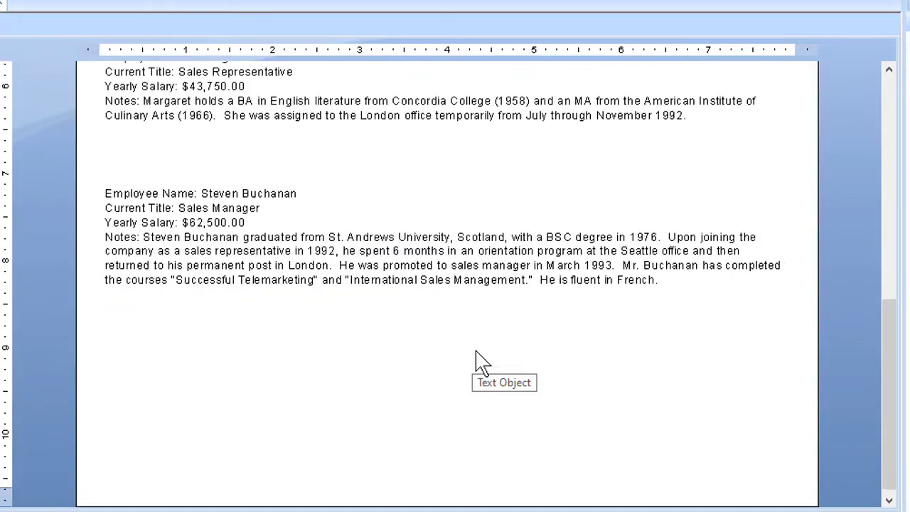
scroll(477, 359, "up", 5)
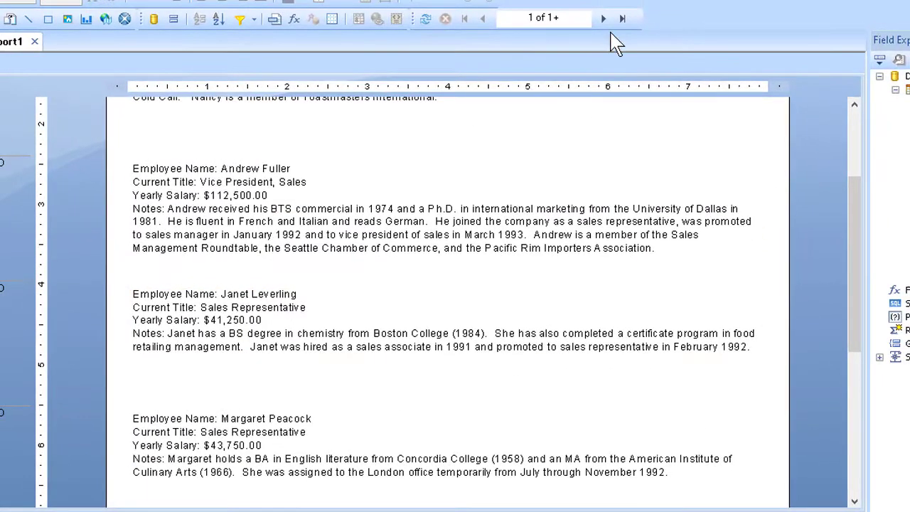
left_click(602, 20)
scroll(577, 231, "down", 3)
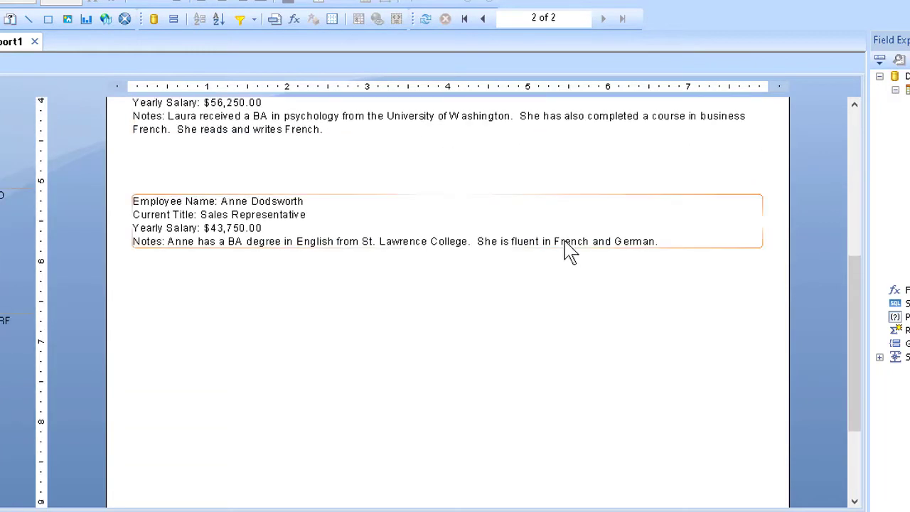
scroll(565, 245, "up", 5)
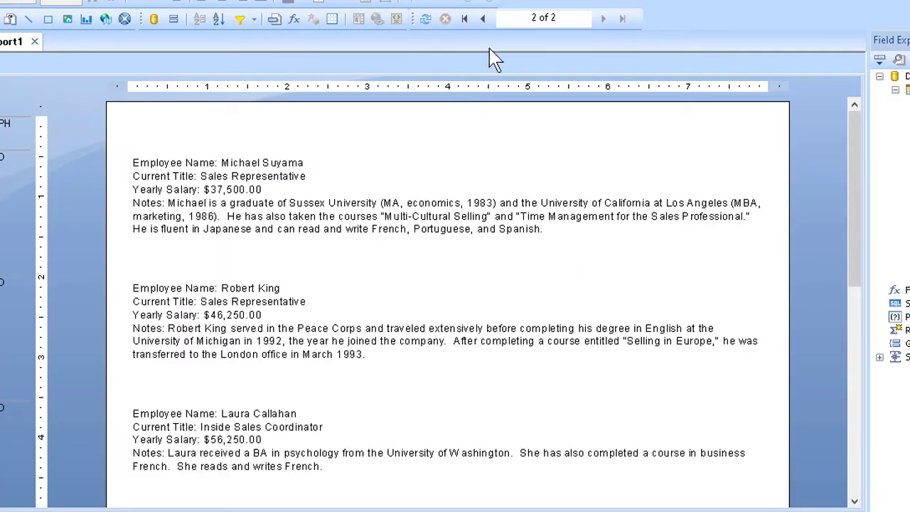
left_click(466, 20)
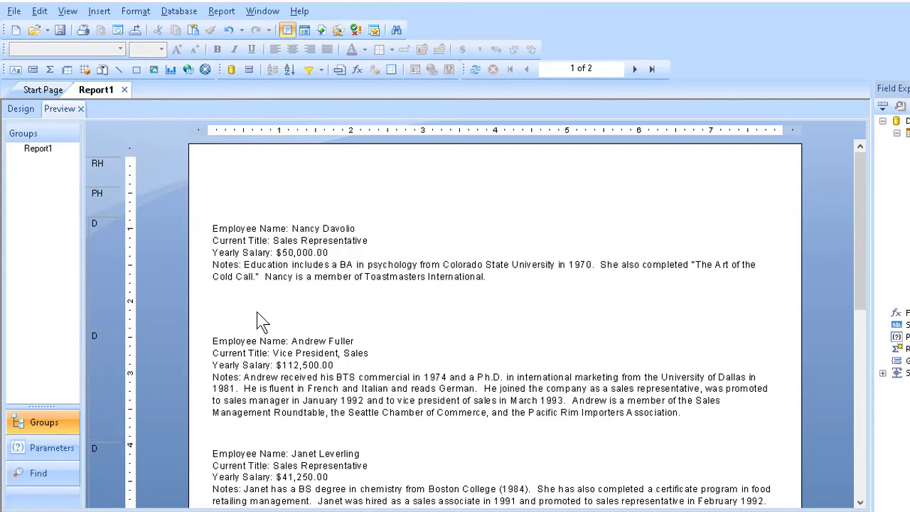
Draw a horizontal line about 7.8 inches long along the lower edge of the Details section in the report design.
left_click(24, 112)
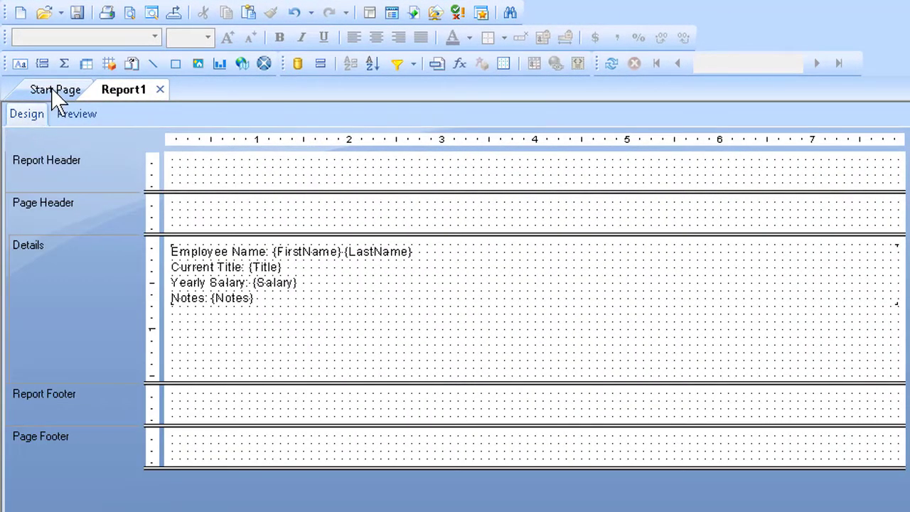
left_click(154, 65)
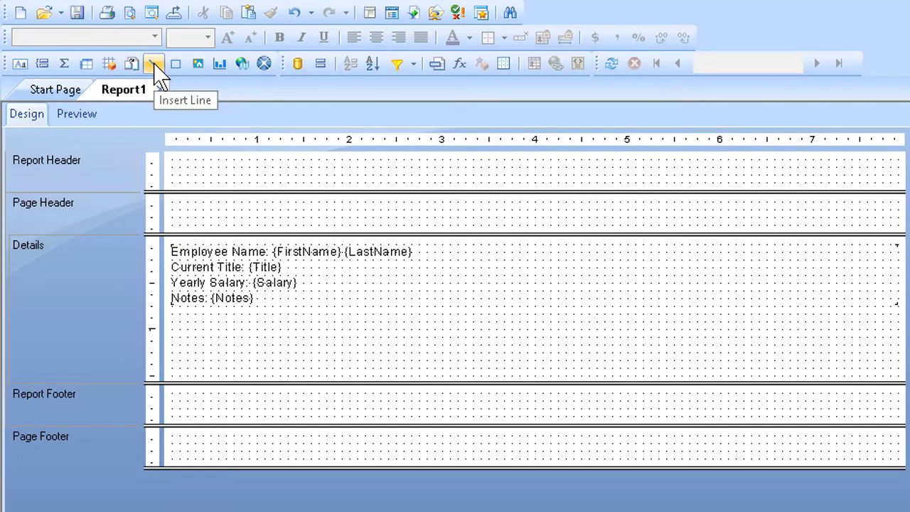
left_click(154, 62)
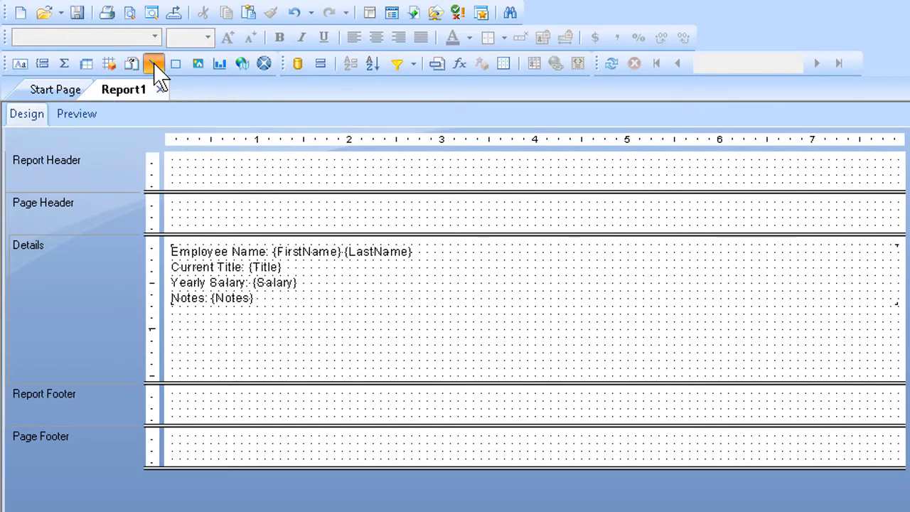
left_click(174, 376)
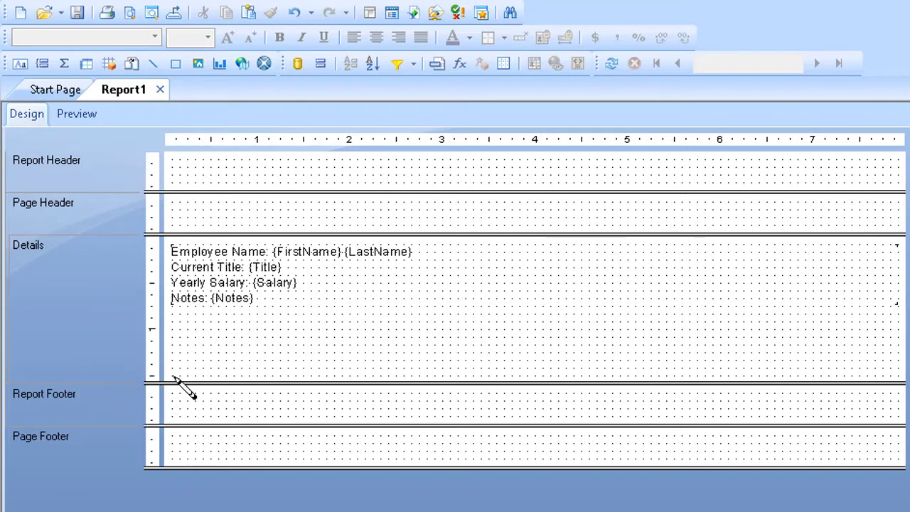
left_click(153, 64)
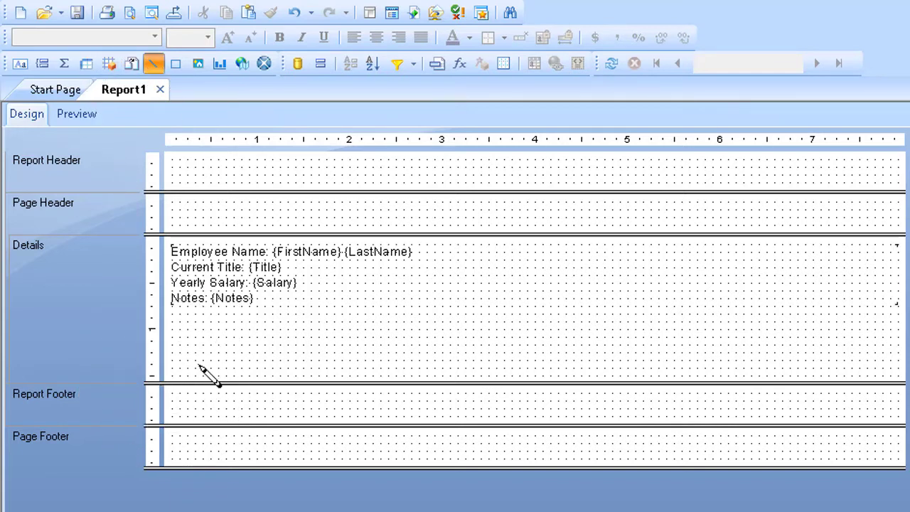
left_click_drag(172, 375, 239, 375)
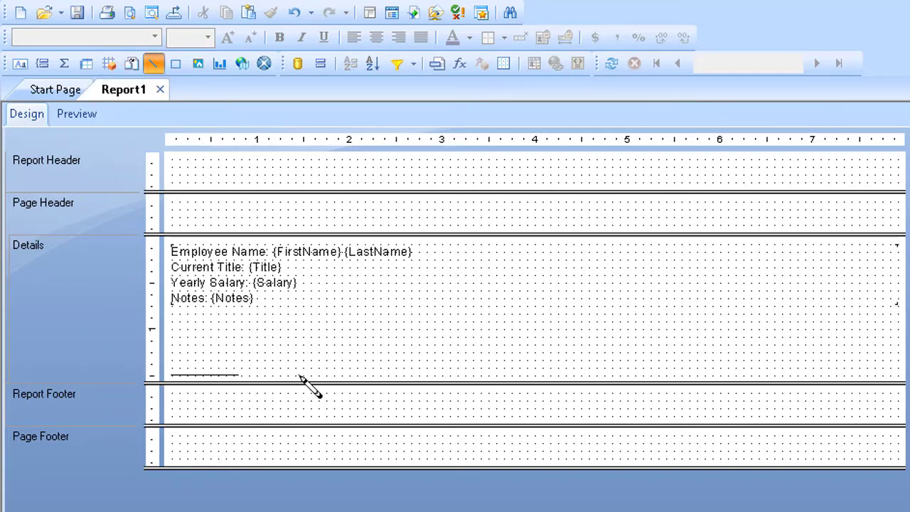
mouse_move(300, 377)
left_mouse_down()
mouse_move(642, 377)
mouse_move(666, 392)
mouse_move(897, 398)
left_mouse_up()
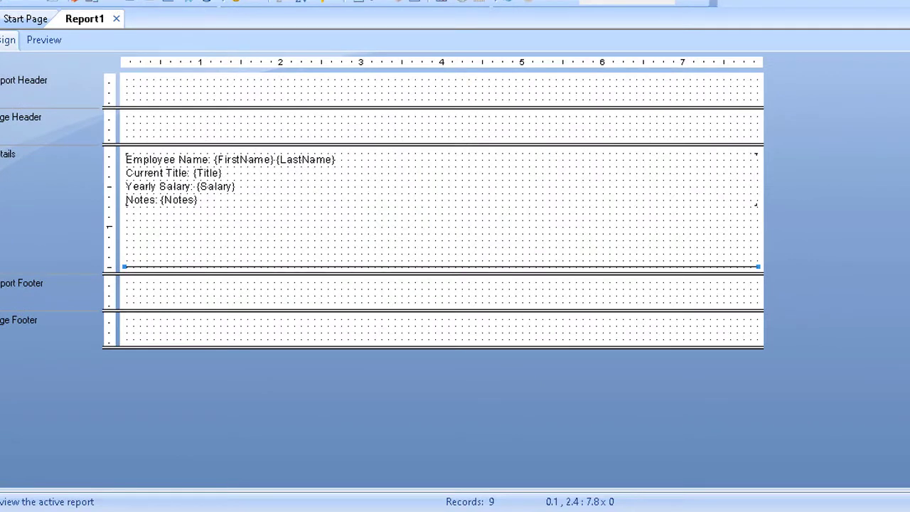
Preview the report again and examine the separator lines and spacing between the employee records on the first page.
left_click(718, 2)
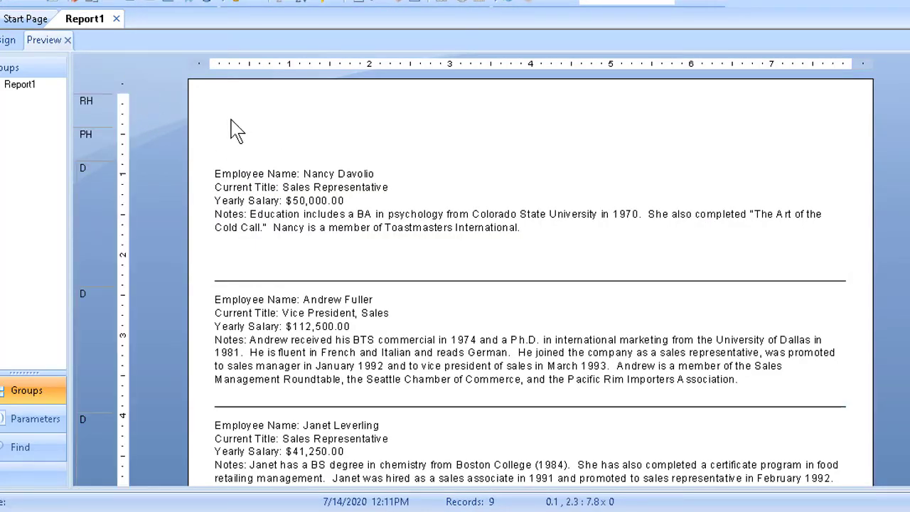
scroll(413, 150, "down", 1)
scroll(414, 151, "down", 1)
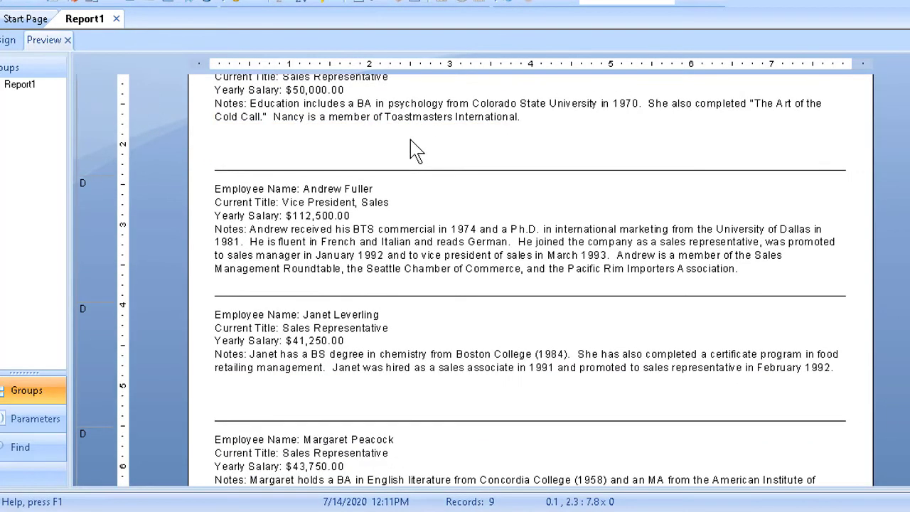
scroll(416, 150, "down", 3)
scroll(418, 150, "up", 1)
scroll(413, 141, "down", 3)
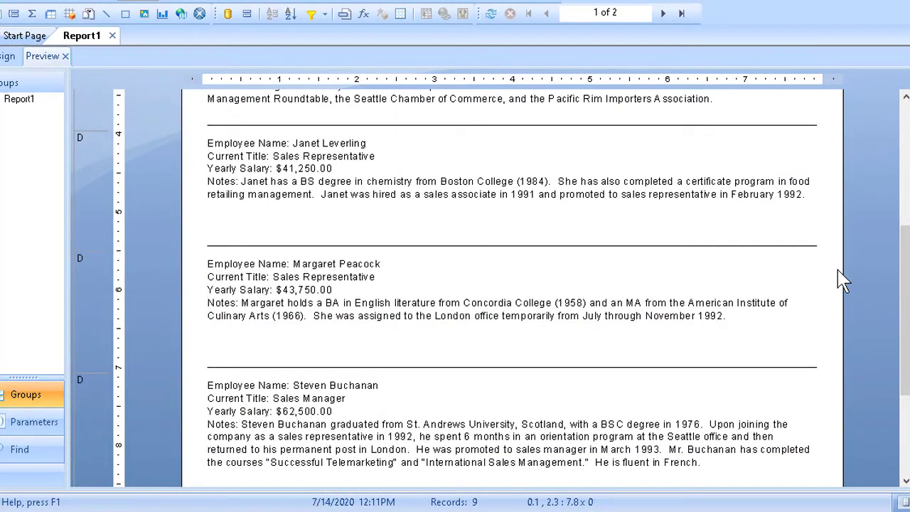
scroll(837, 270, "down", 1)
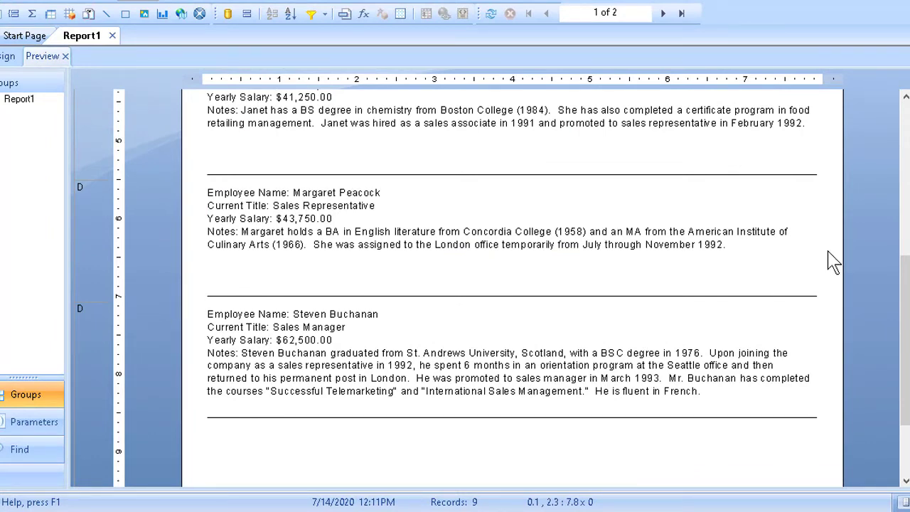
scroll(833, 261, "down", 1)
scroll(828, 259, "up", 4)
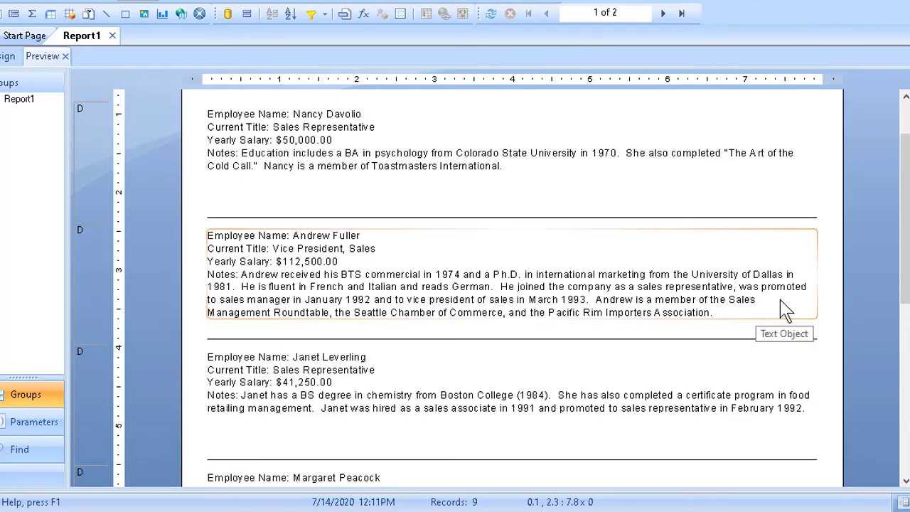
scroll(818, 279, "down", 5)
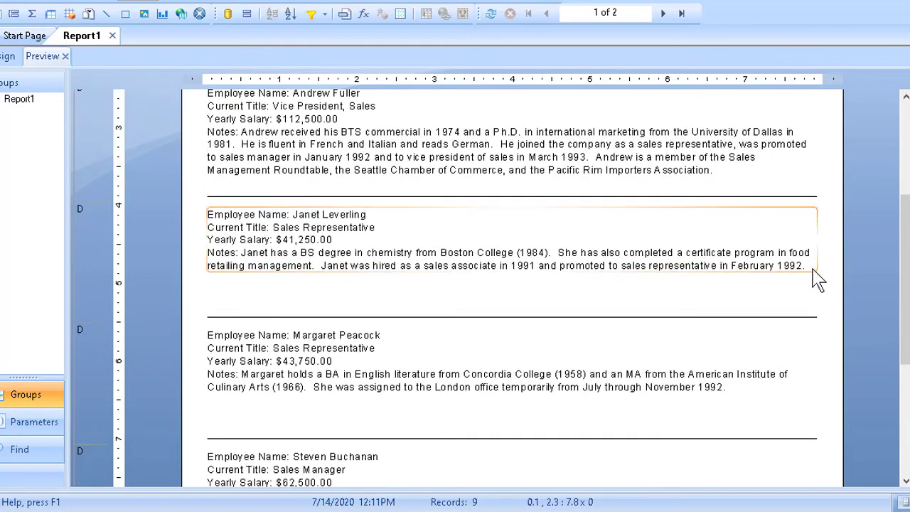
scroll(821, 278, "down", 1)
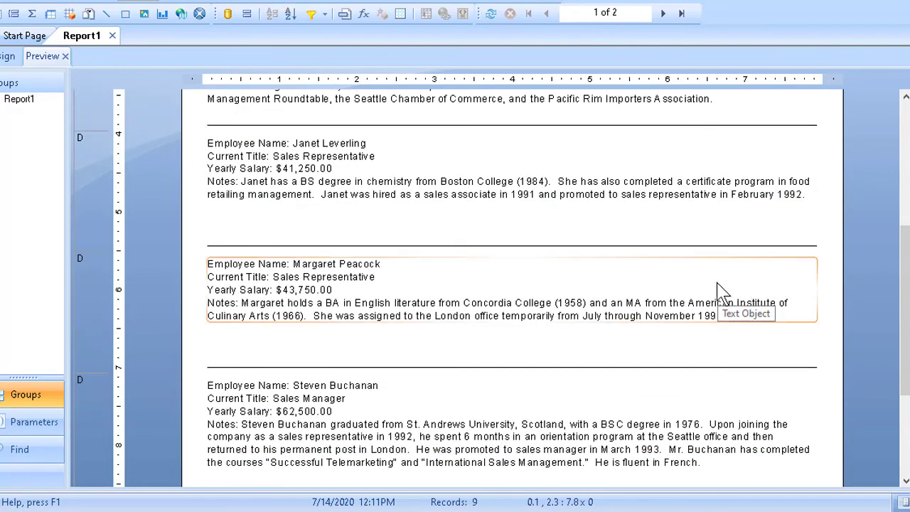
left_click(674, 278)
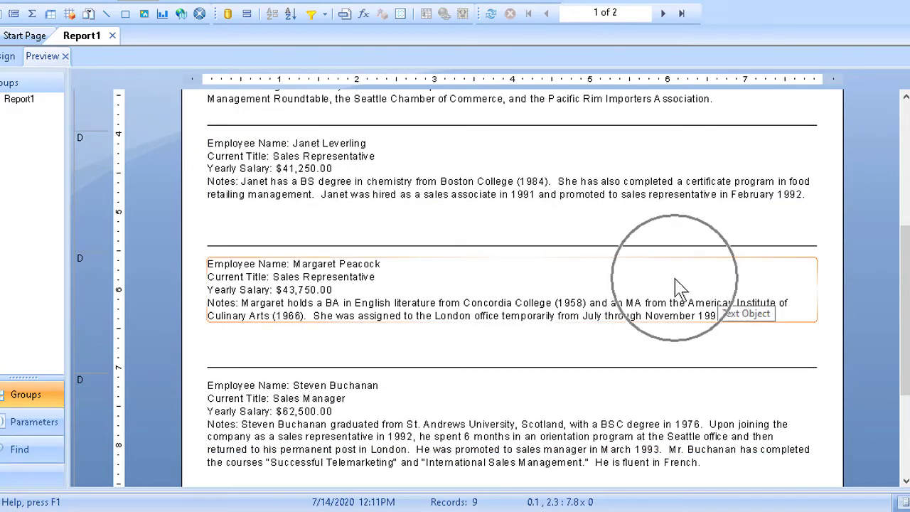